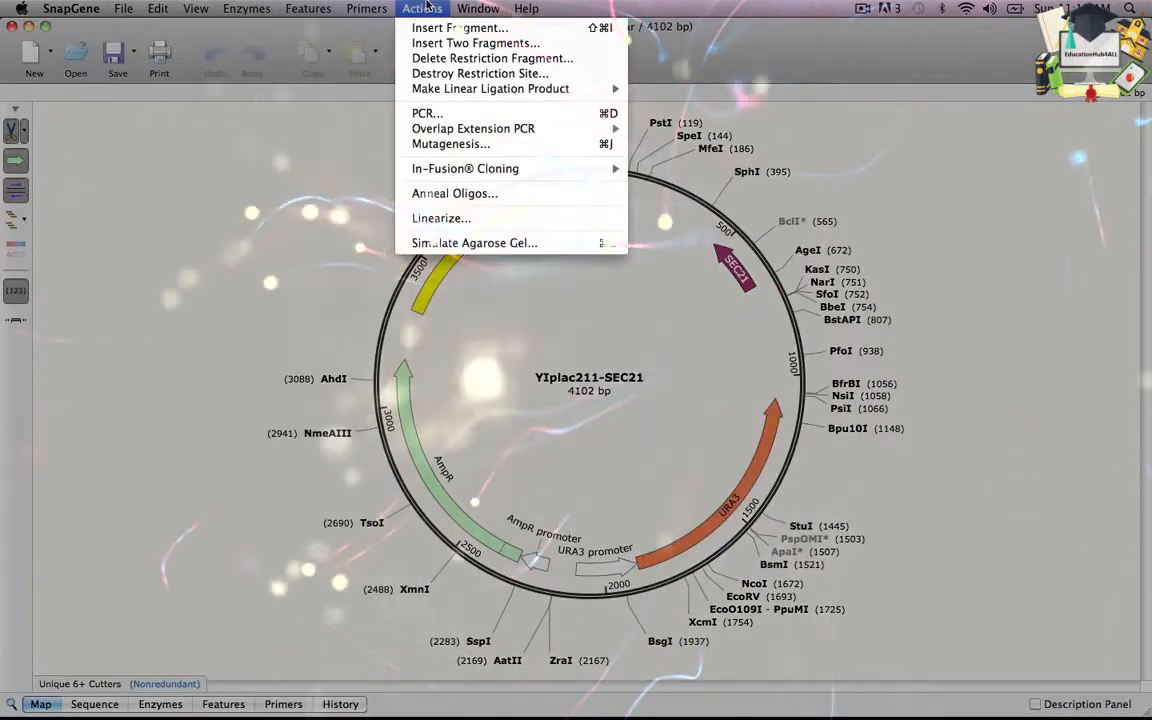
Start a one-fragment In-Fusion cloning and select the SEC21 stop codon in the vector sequence as the region to replace
mouse_move(557, 175)
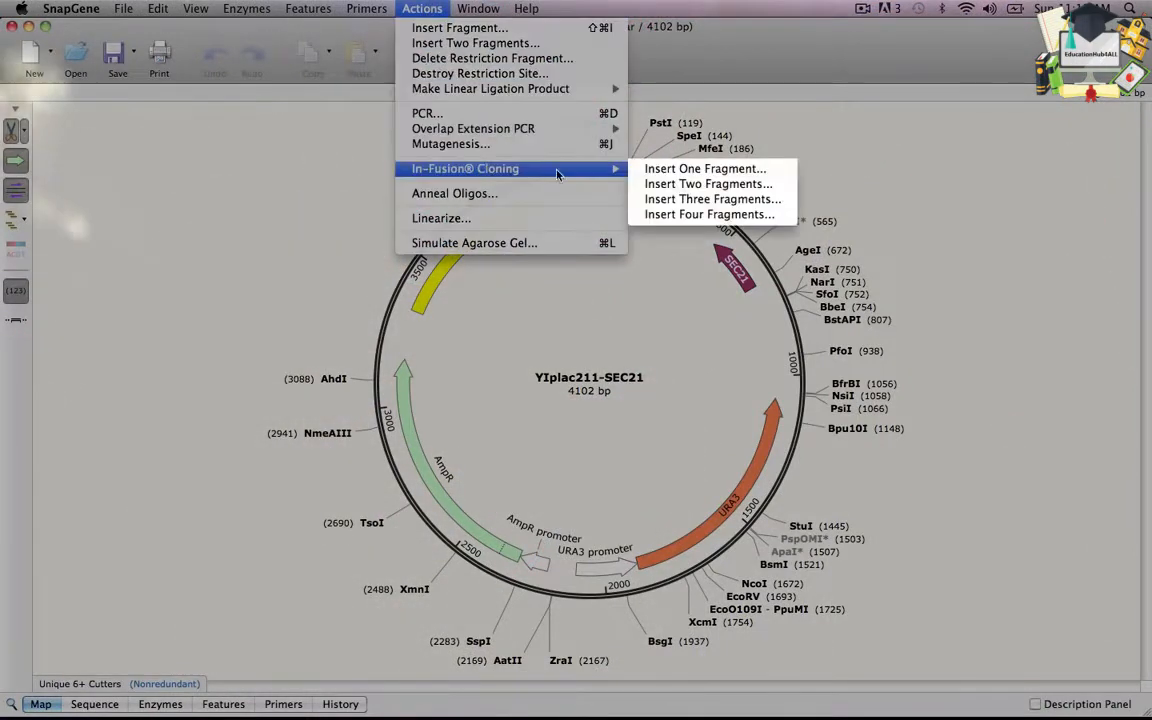
left_click(655, 170)
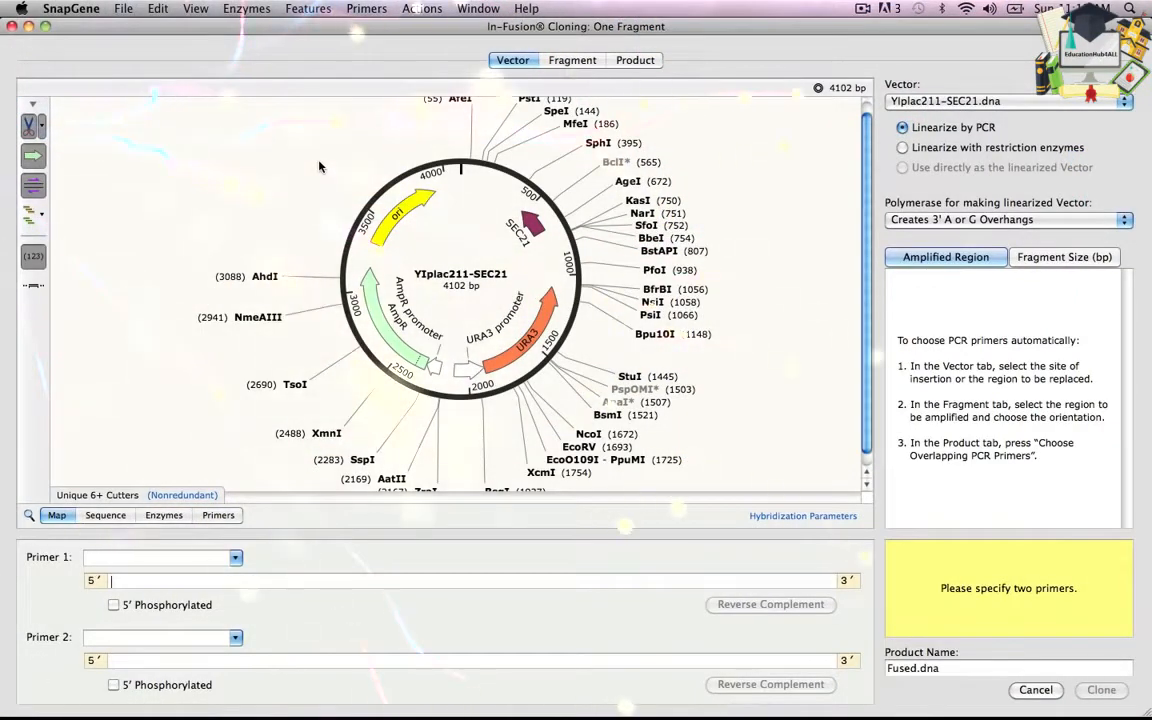
left_click(110, 516)
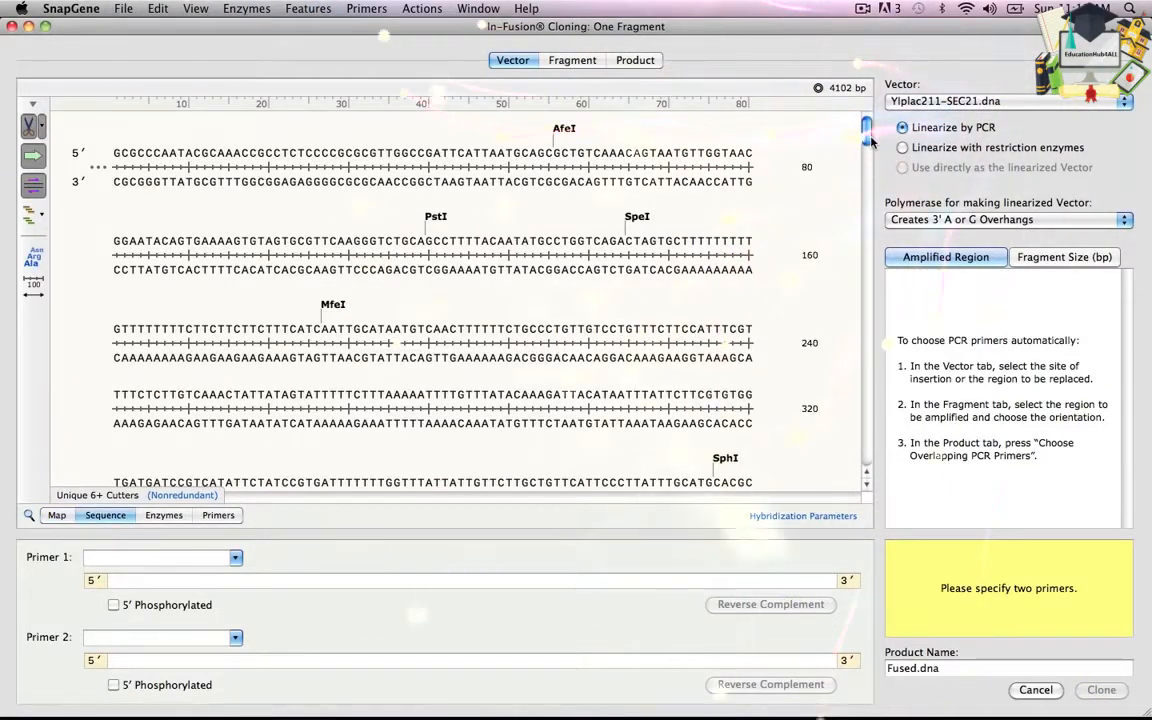
scroll(869, 160, "down", 2)
scroll(869, 162, "down", 3)
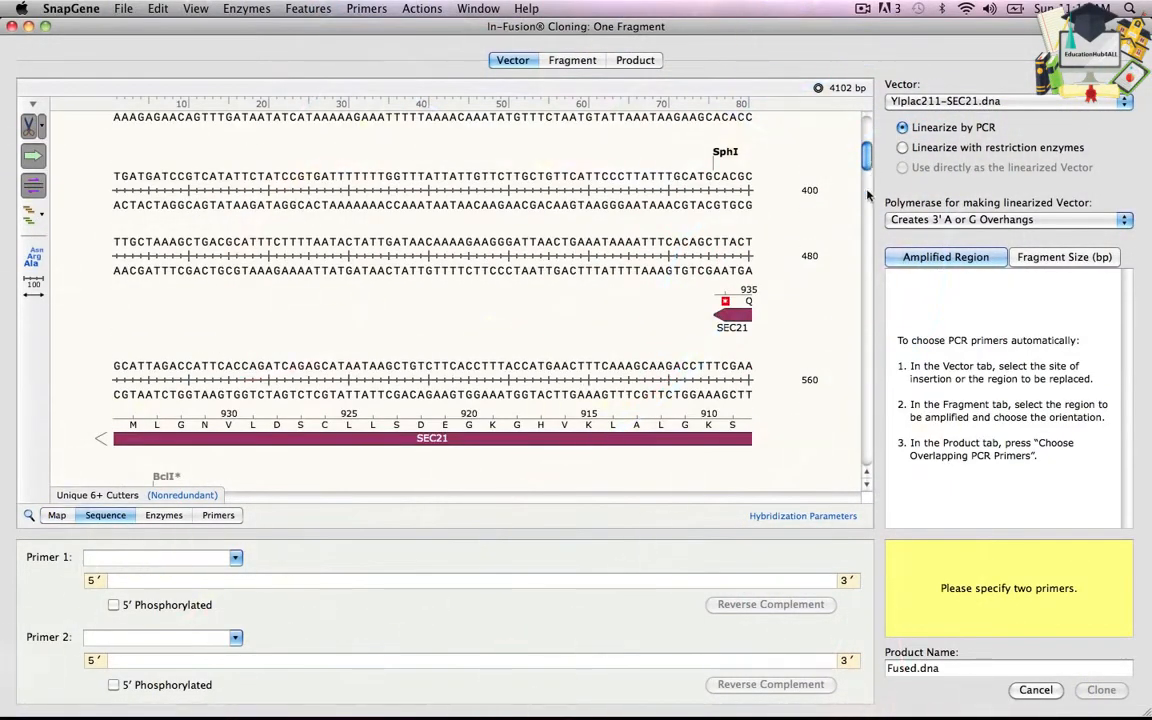
left_click(725, 304)
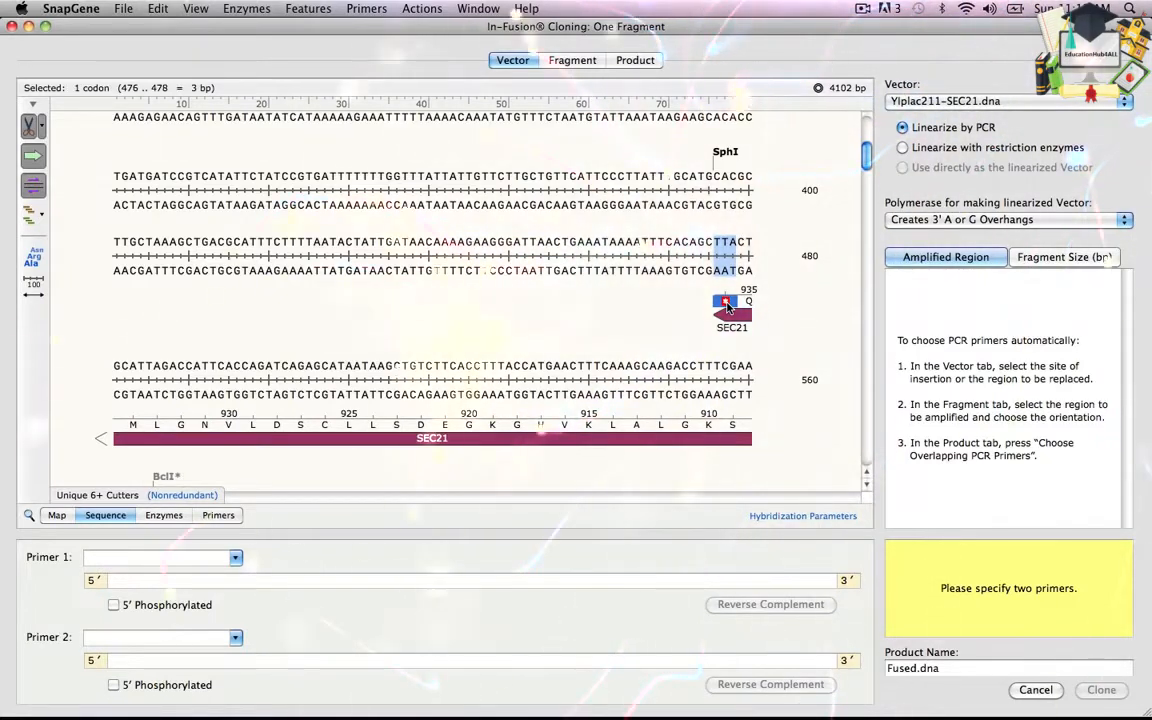
Choose pAcGFP1-N1.dna as the fragment source and select the whole AcGFP1 feature in its sequence
left_click(576, 66)
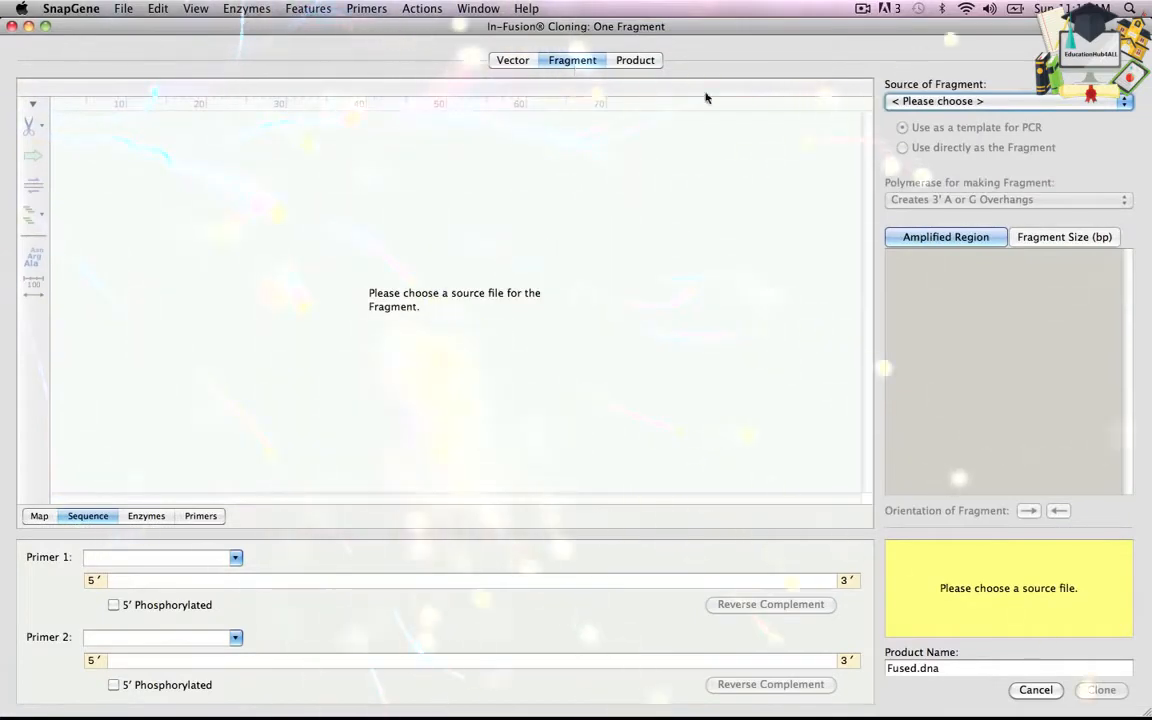
left_click(982, 104)
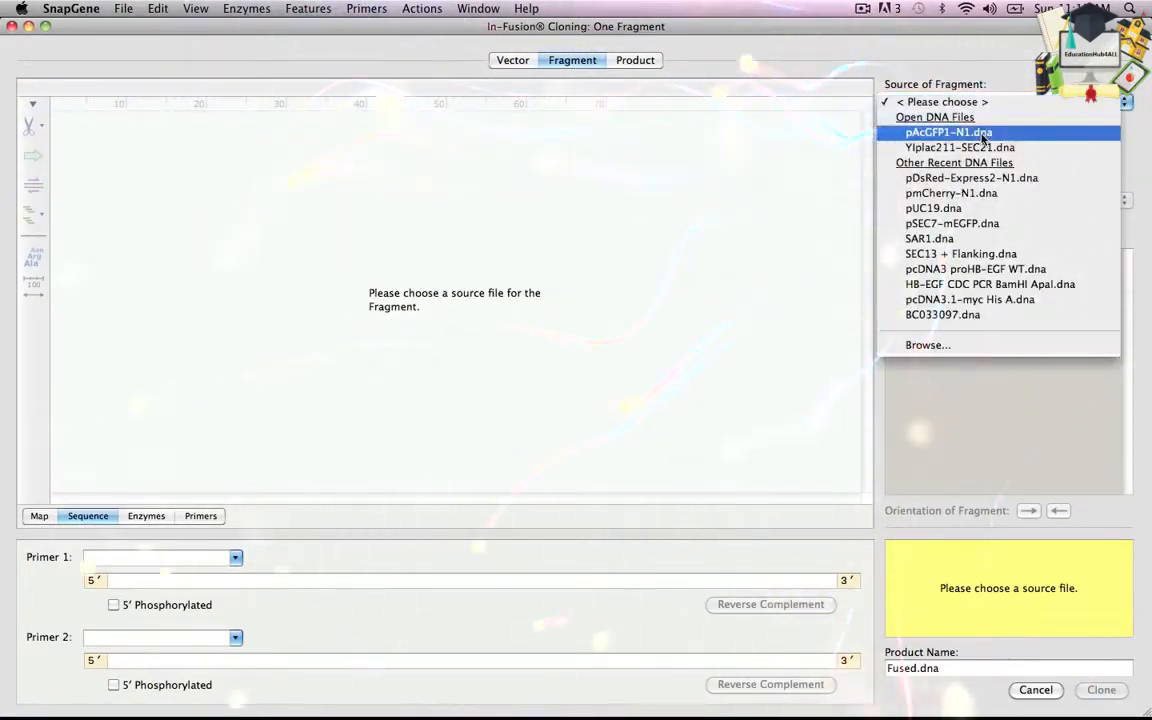
left_click(982, 136)
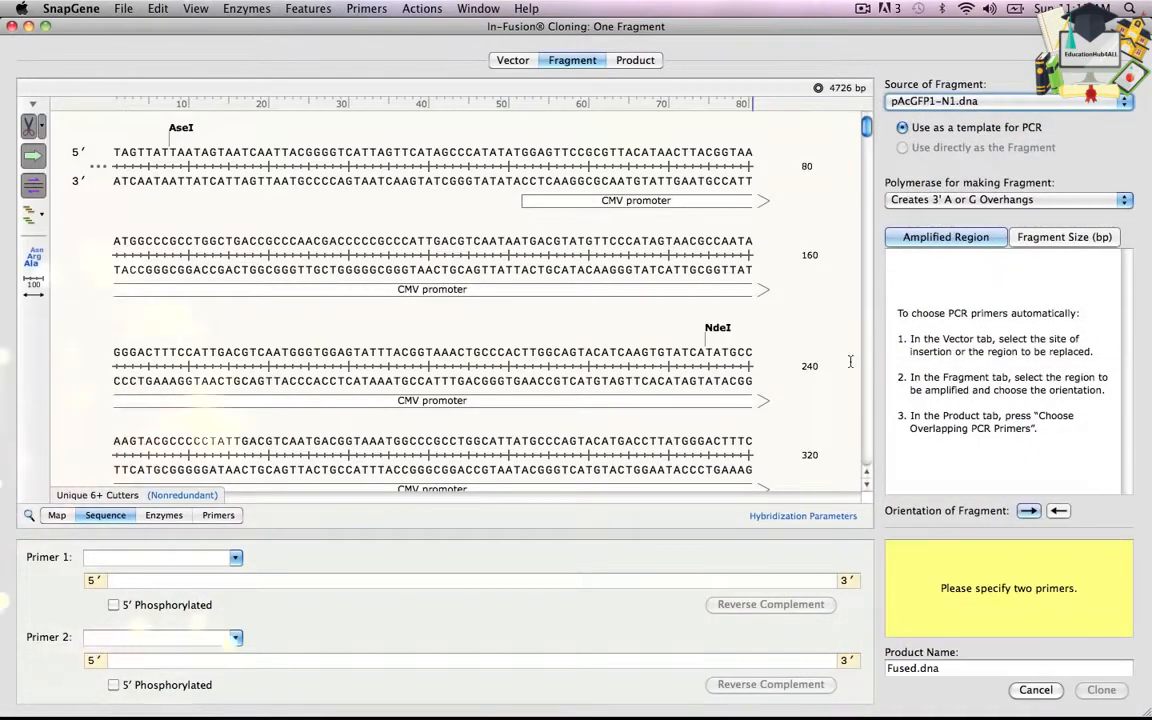
left_click_drag(867, 128, 866, 175)
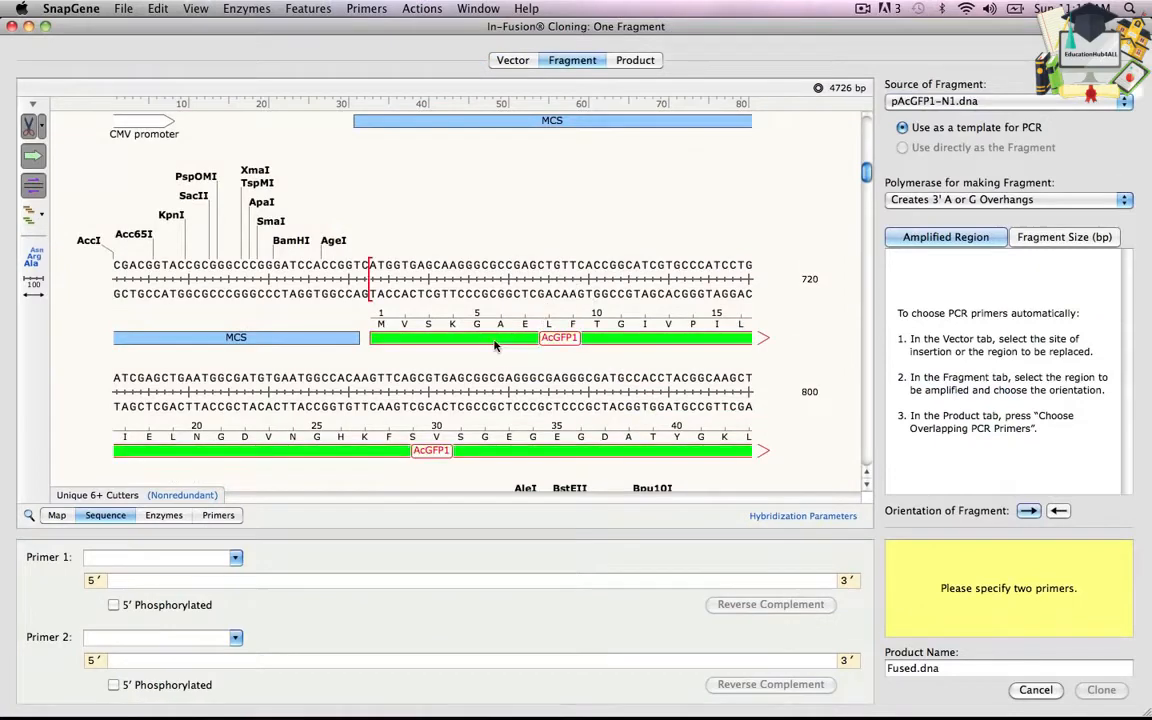
left_click(494, 345)
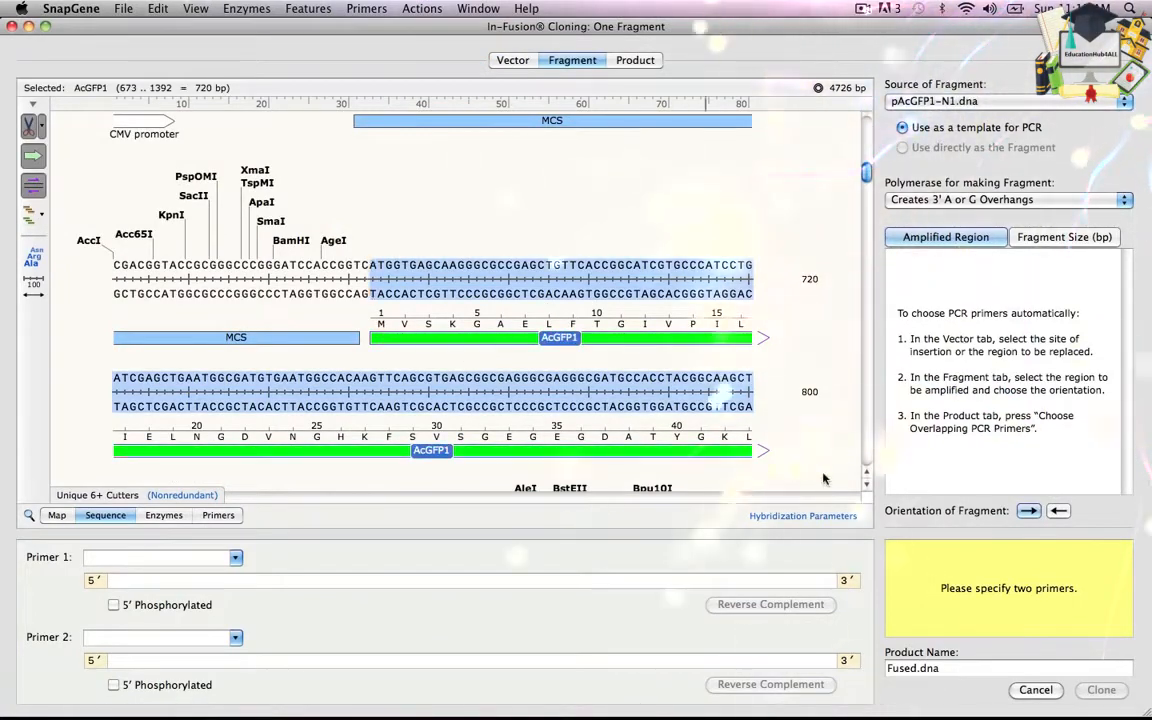
Examine the selected AcGFP1 sequence through to the stop codon at its end
left_click(866, 486)
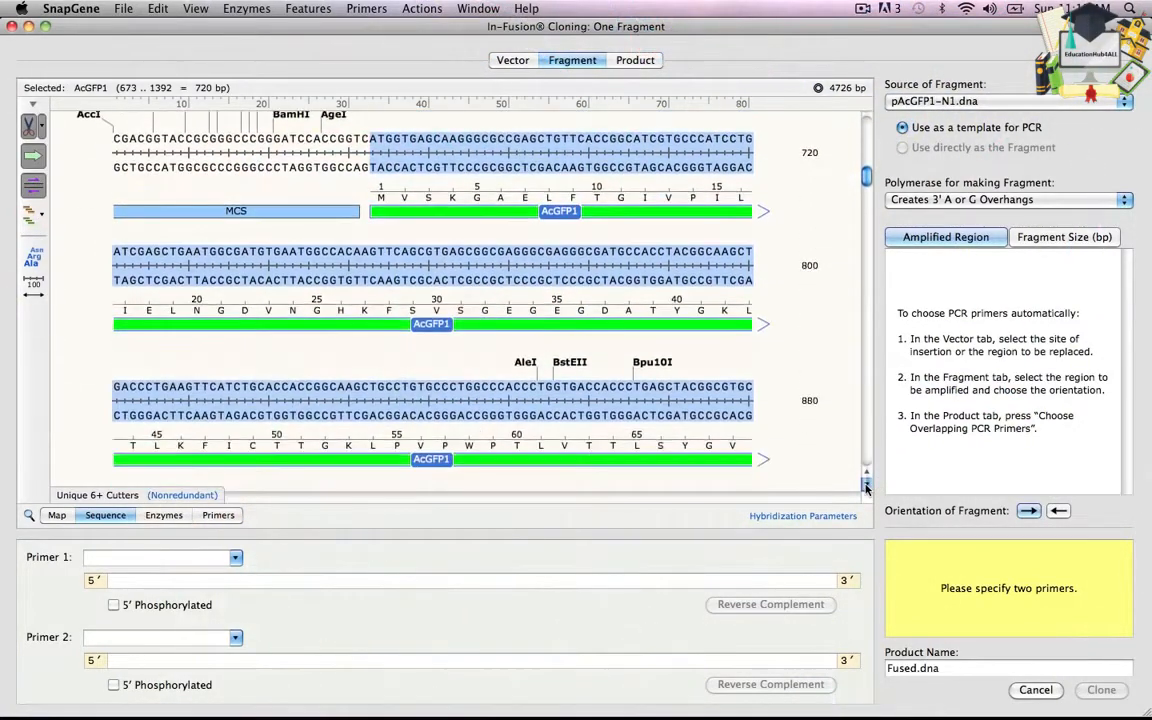
left_click(866, 486)
left_click(866, 486)
left_click(866, 486)
left_click(866, 486)
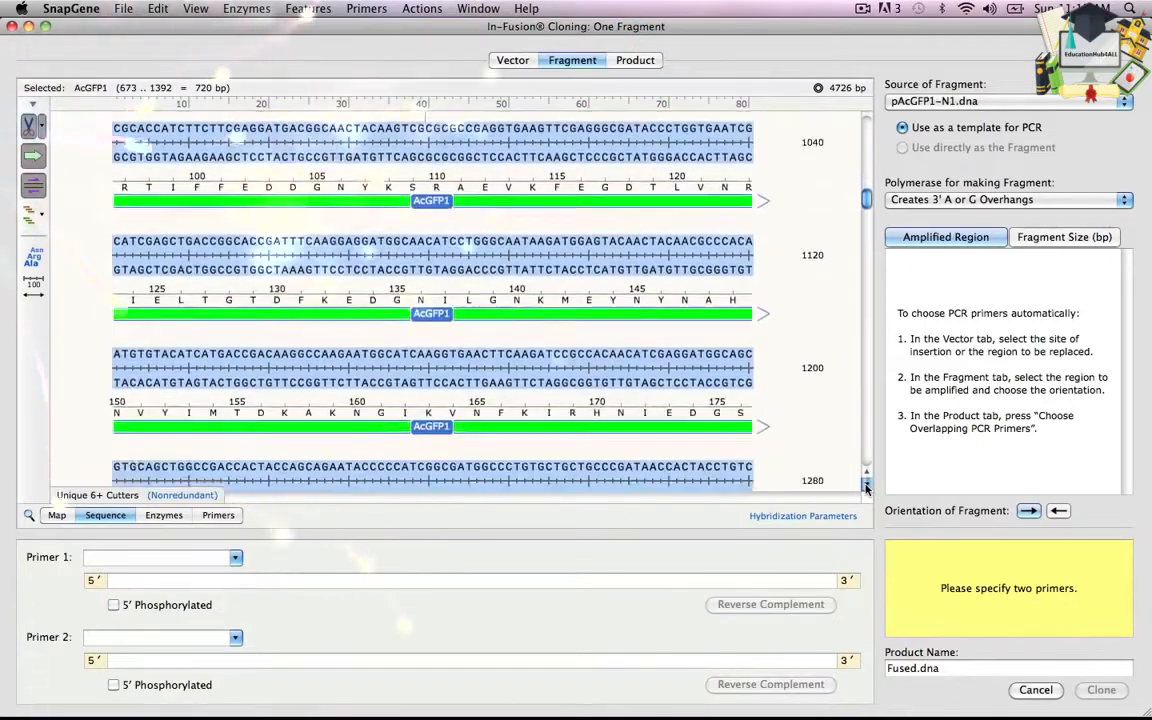
left_click(866, 486)
left_click(866, 486)
left_click(866, 486)
left_click(866, 486)
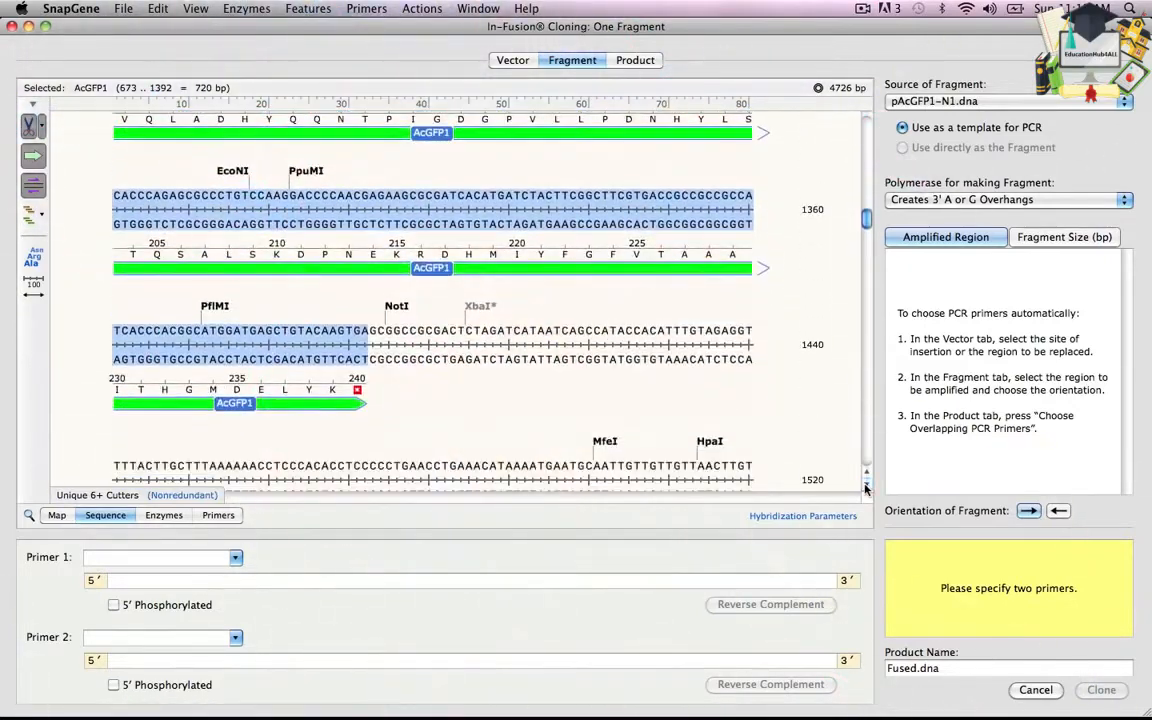
left_click(866, 486)
left_click(866, 486)
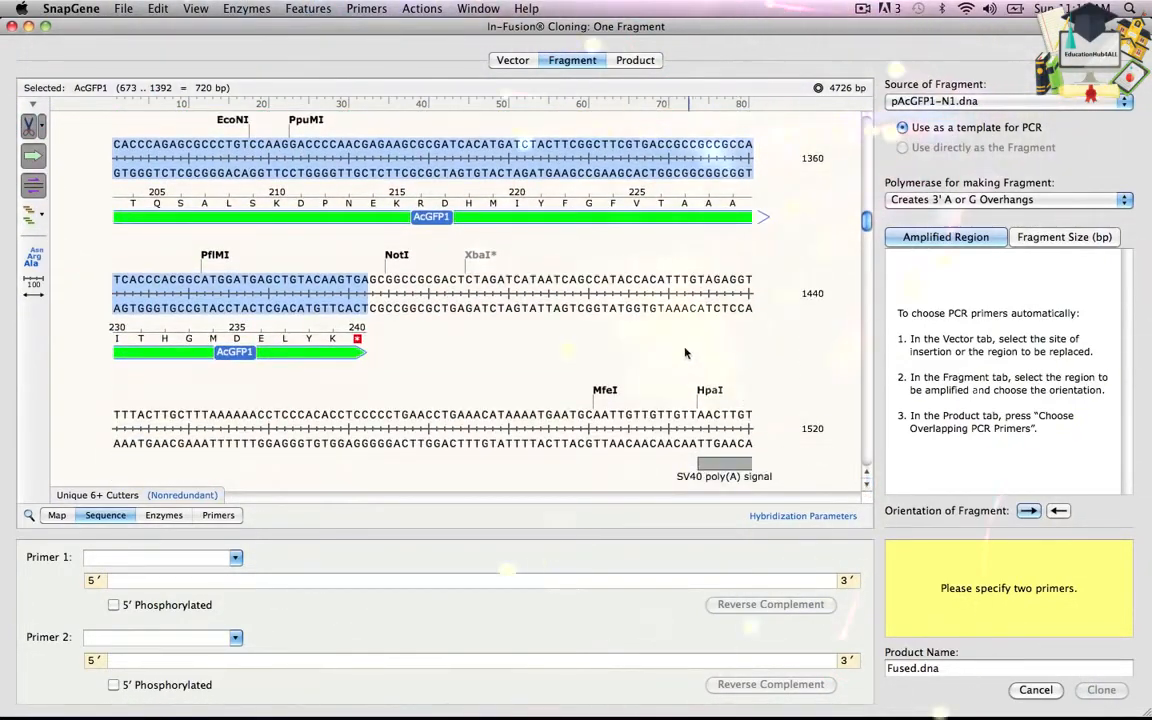
Compare the directions of AcGFP1 and SEC21 on the fragment and vector maps, and set the fragment's orientation to reverse
left_click(55, 516)
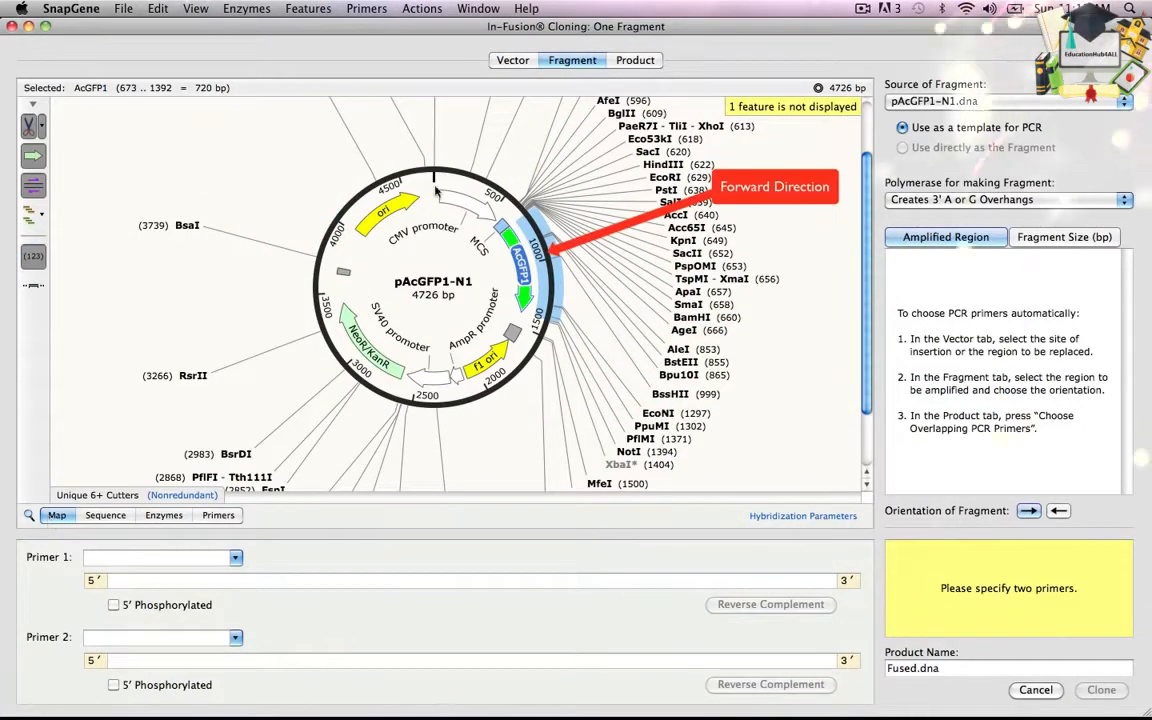
left_click(513, 61)
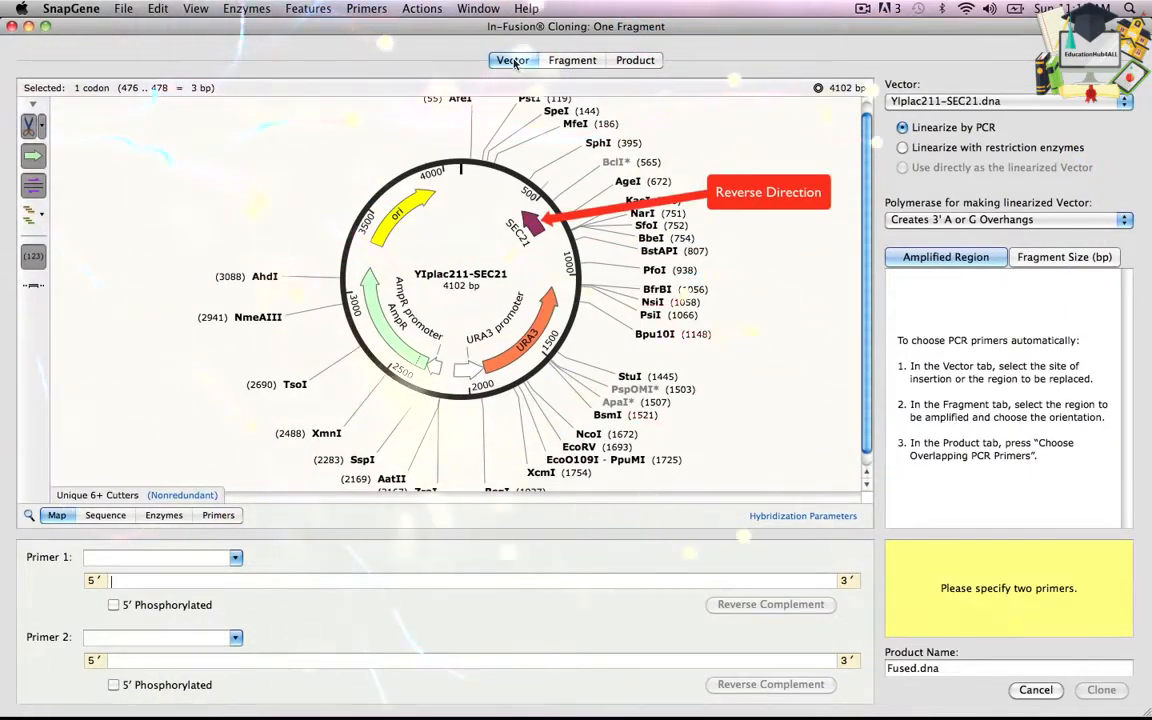
left_click(570, 61)
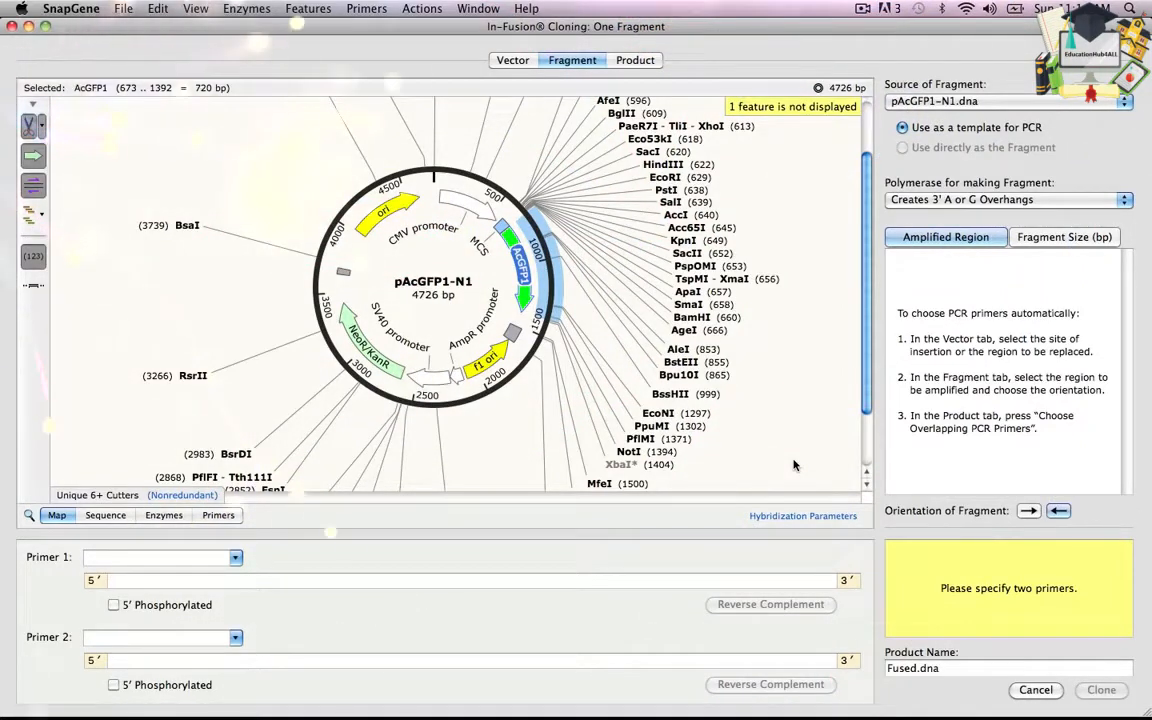
Generate overlapping PCR primers for the product with a 60 °C target Tm and a 15-base overlap
left_click(634, 60)
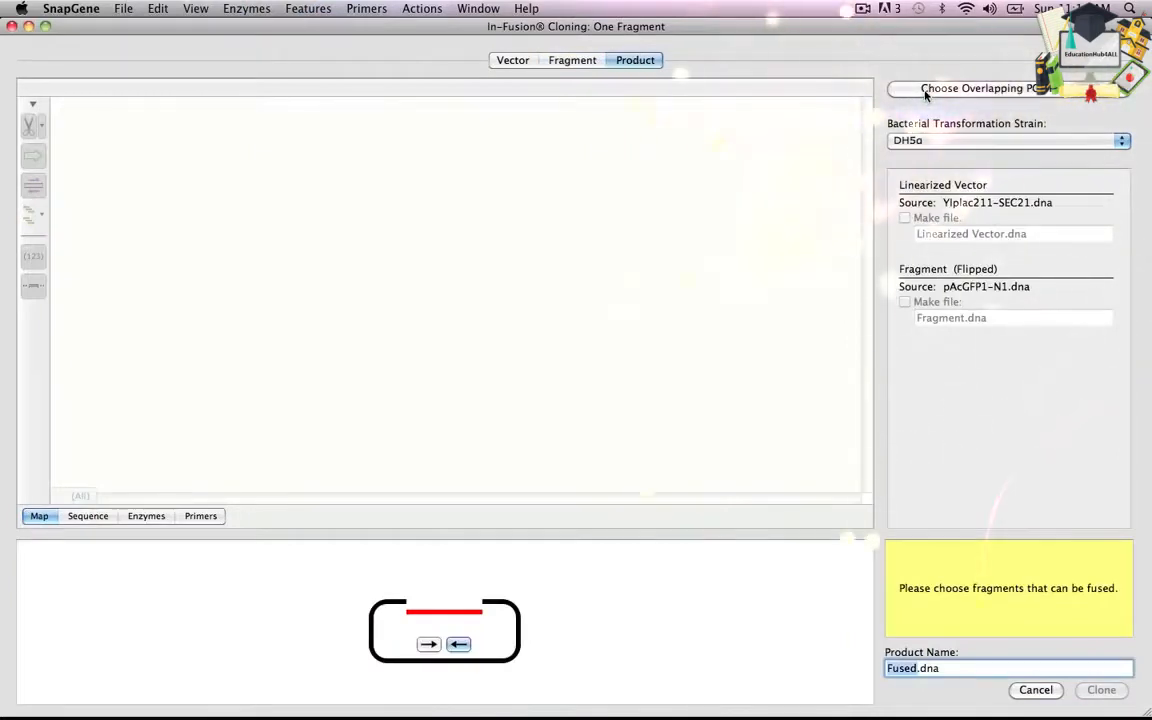
left_click(892, 90)
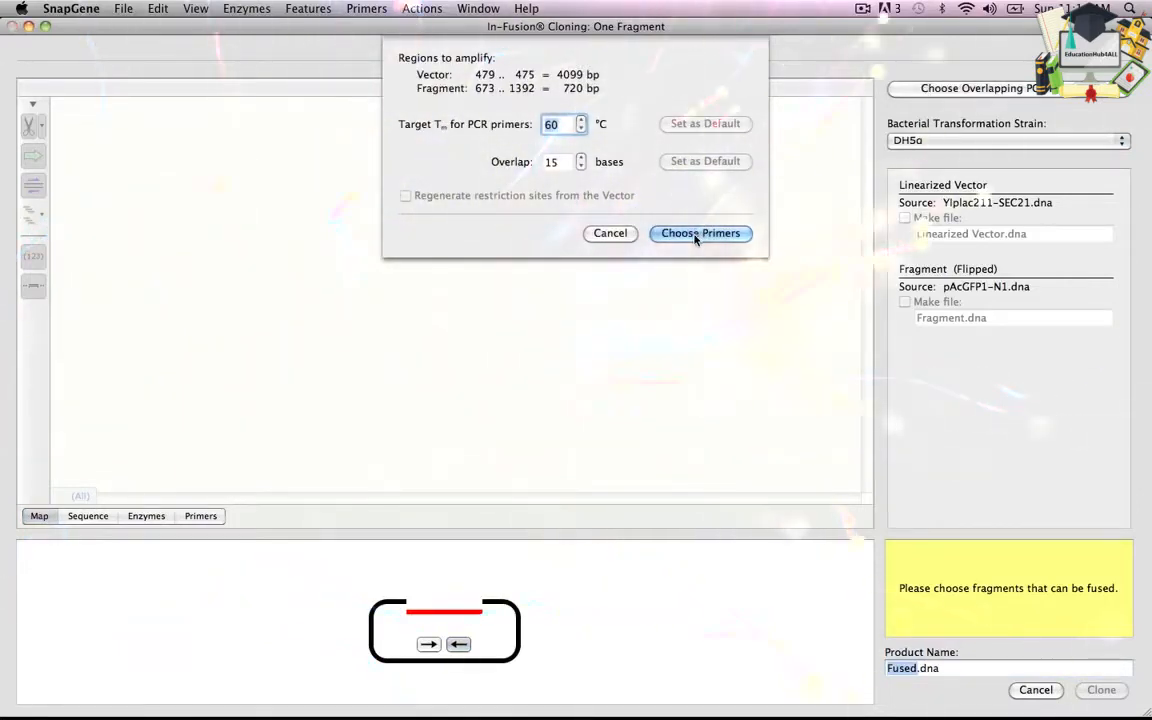
left_click(665, 233)
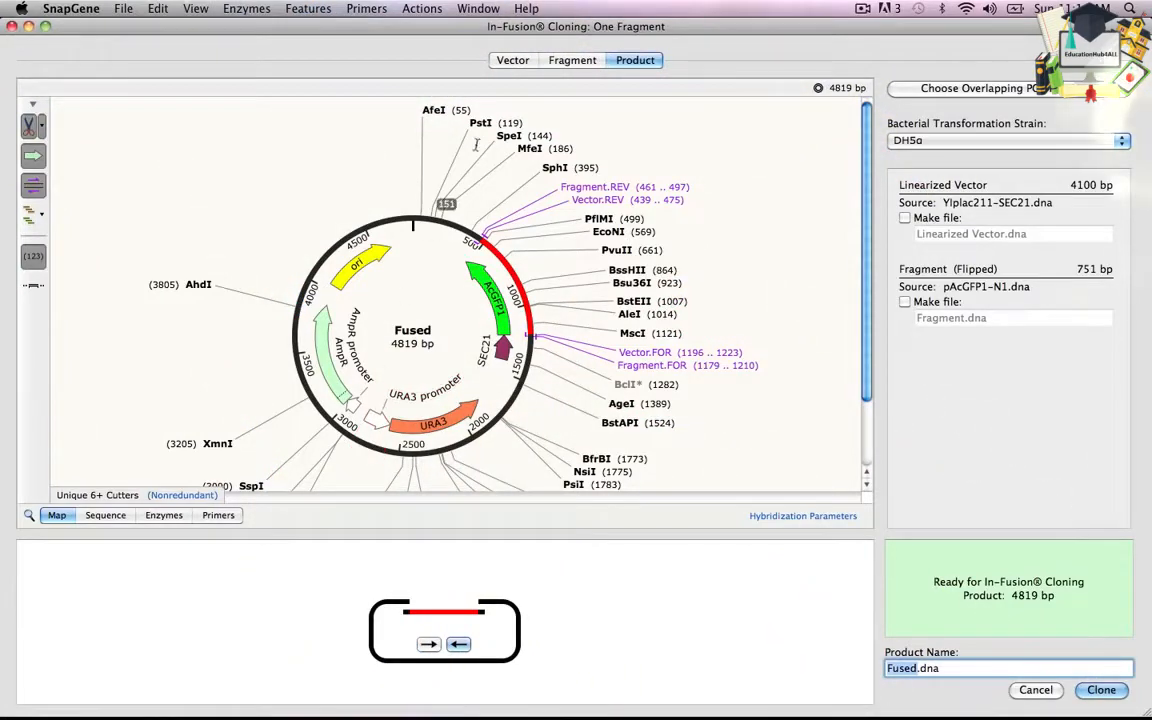
Review the primers designed for the vector and for the fragment, including their binding sites on the maps
left_click(510, 60)
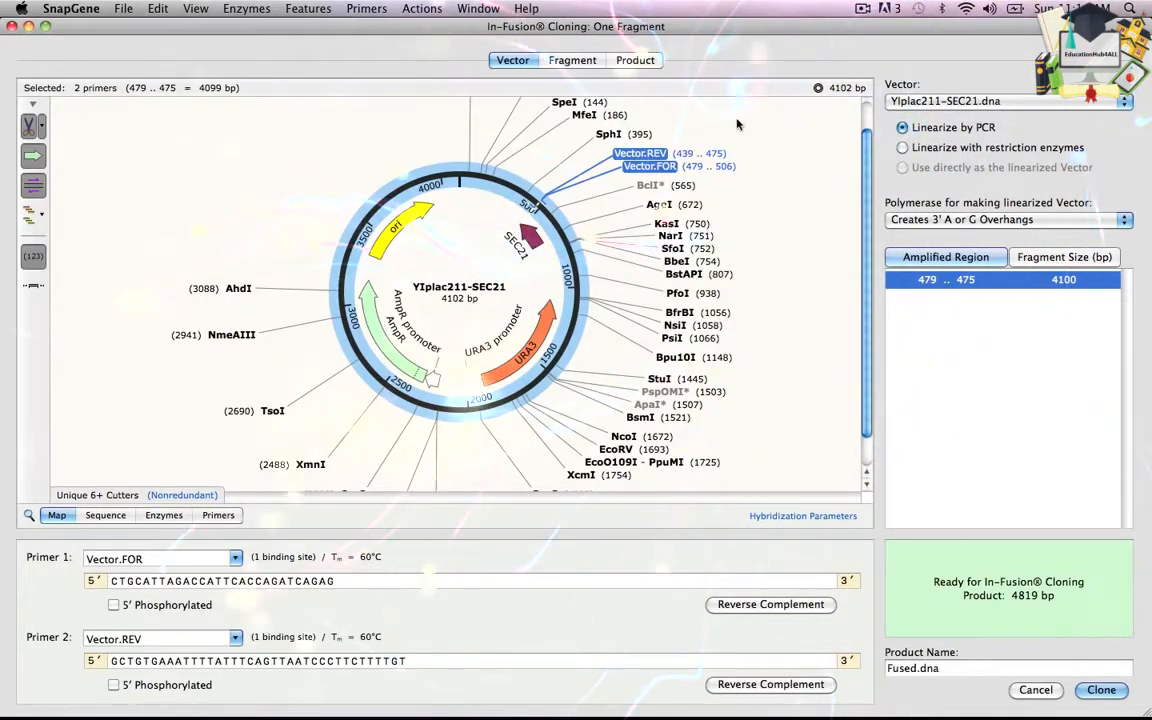
left_click(576, 61)
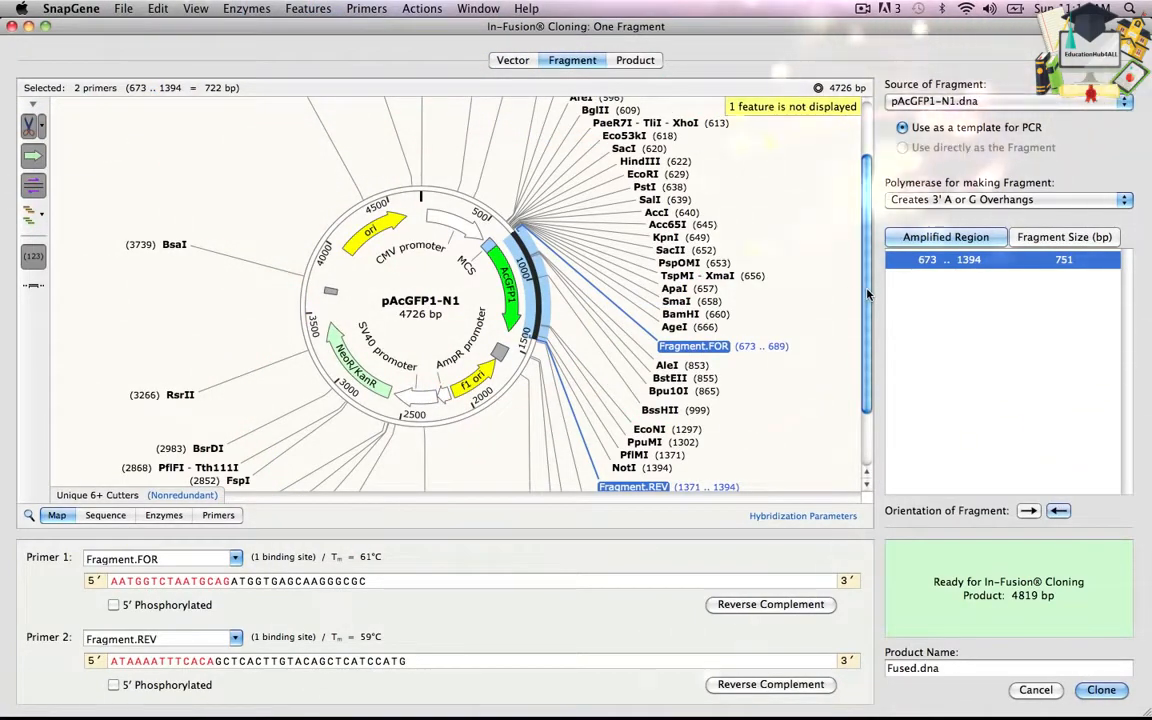
left_click_drag(868, 293, 868, 321)
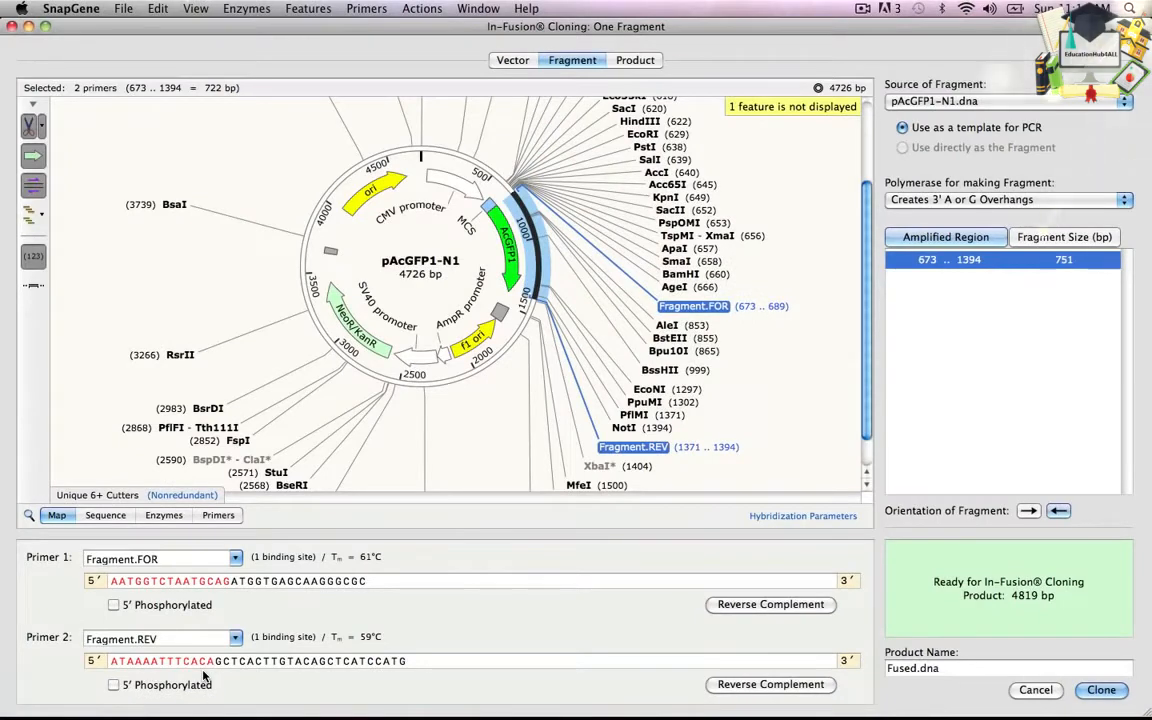
Name the product YIplac211-SEC21-AcGFP1 and run the cloning
left_click(648, 62)
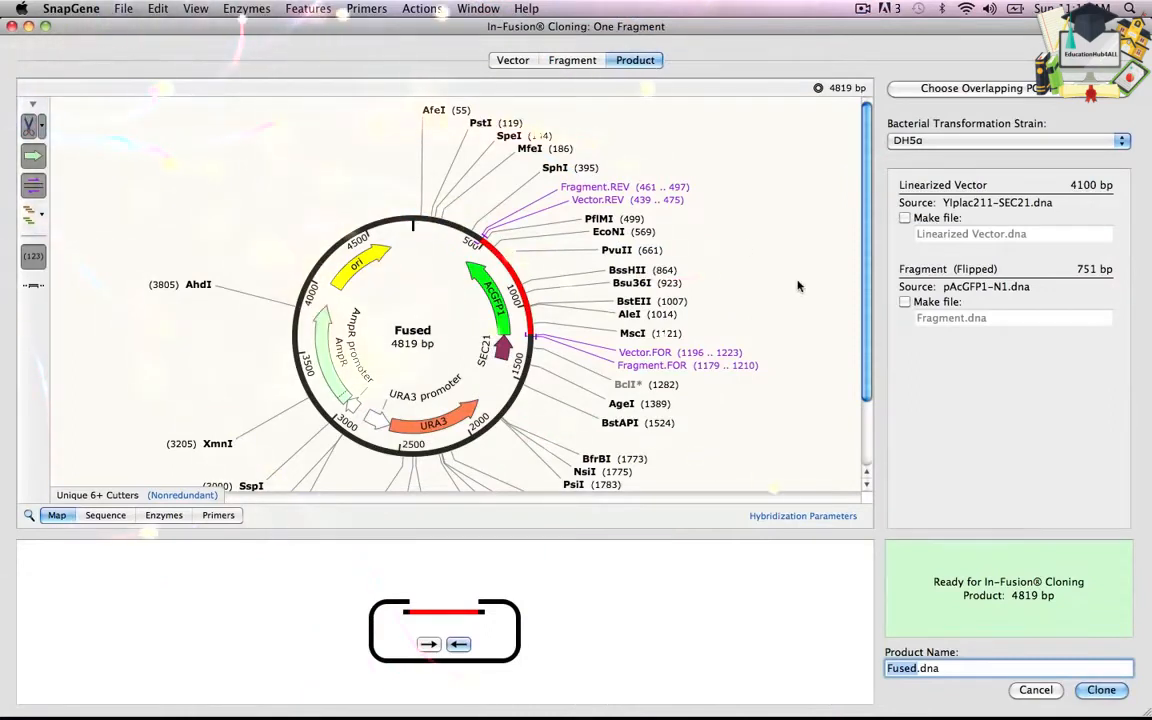
type("YIplac211-SEC21-AcGFP1")
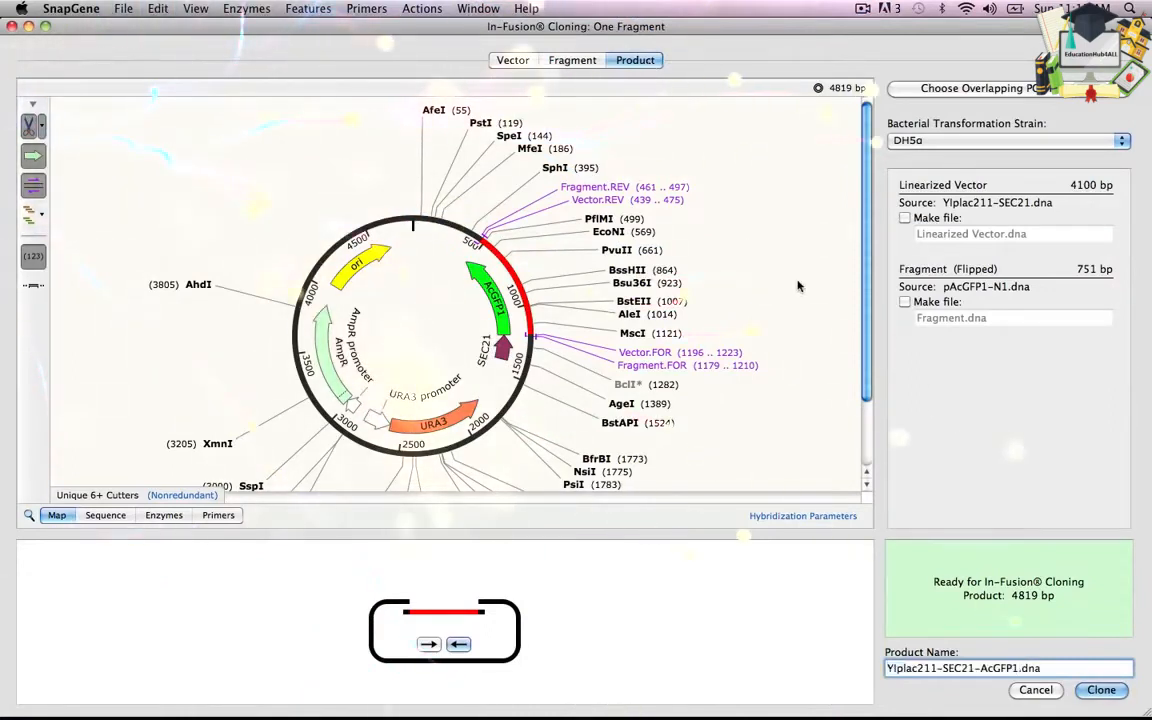
left_click(1102, 690)
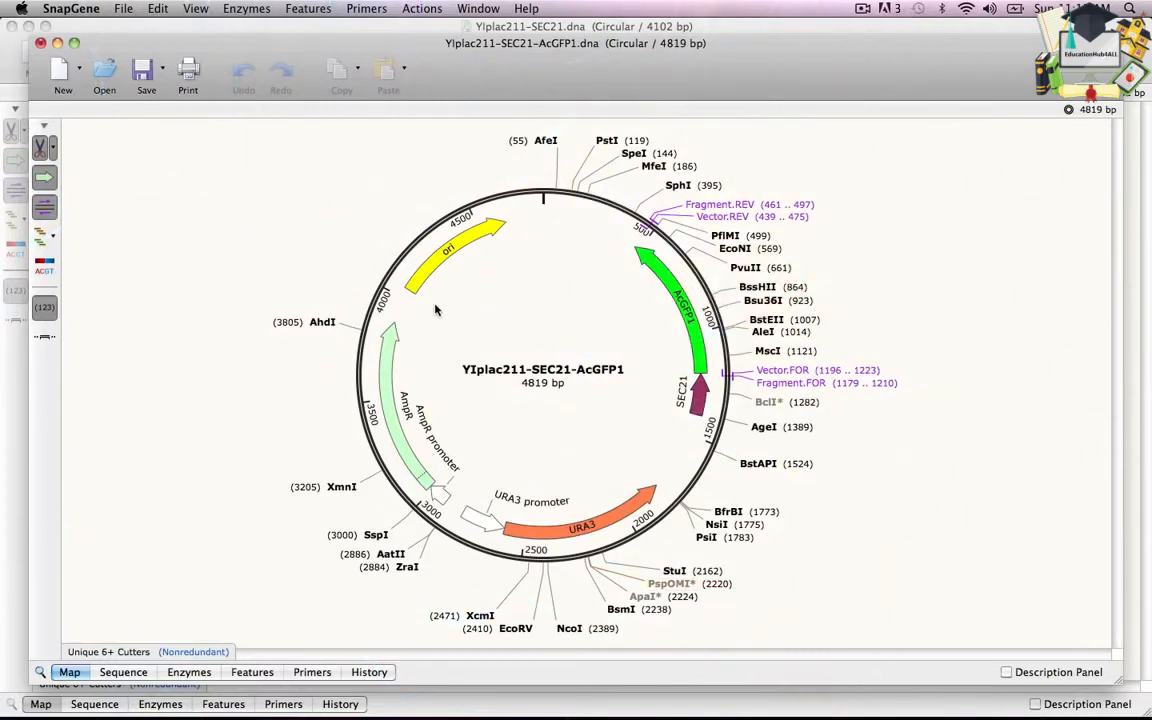
Inspect both AcGFP1 junctions in the new plasmid's sequence and review its cloning history
left_click(123, 672)
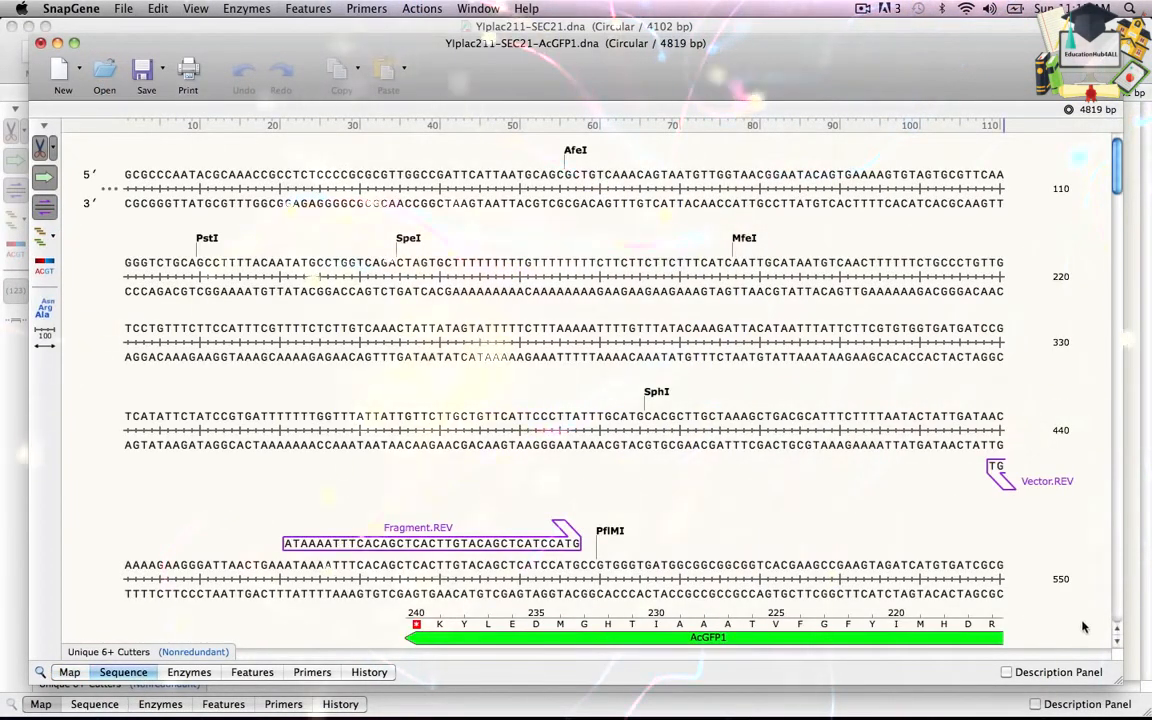
left_click(1118, 642)
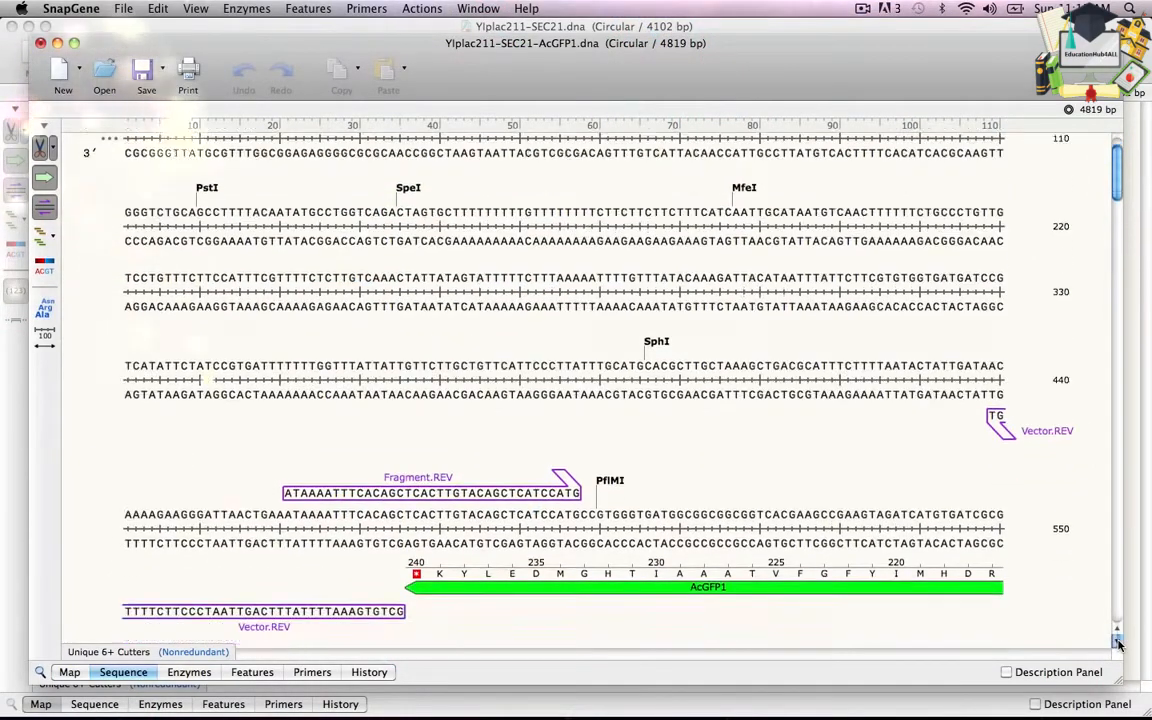
left_click_drag(1118, 642, 1118, 644)
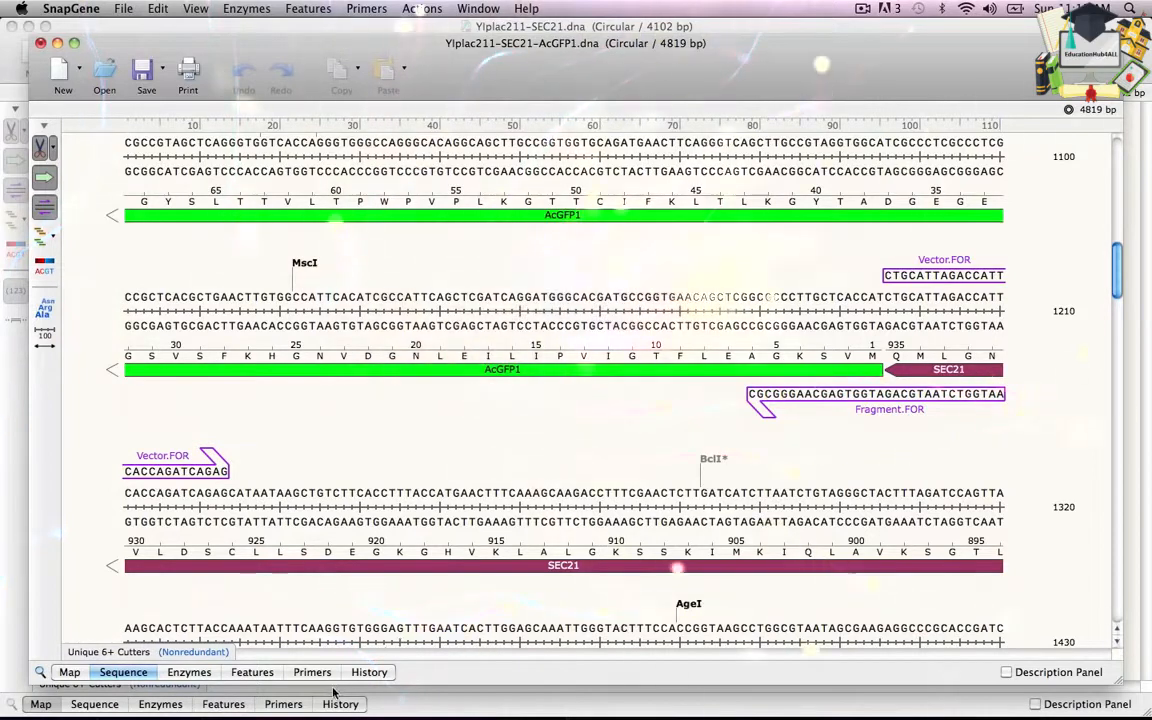
left_click(367, 673)
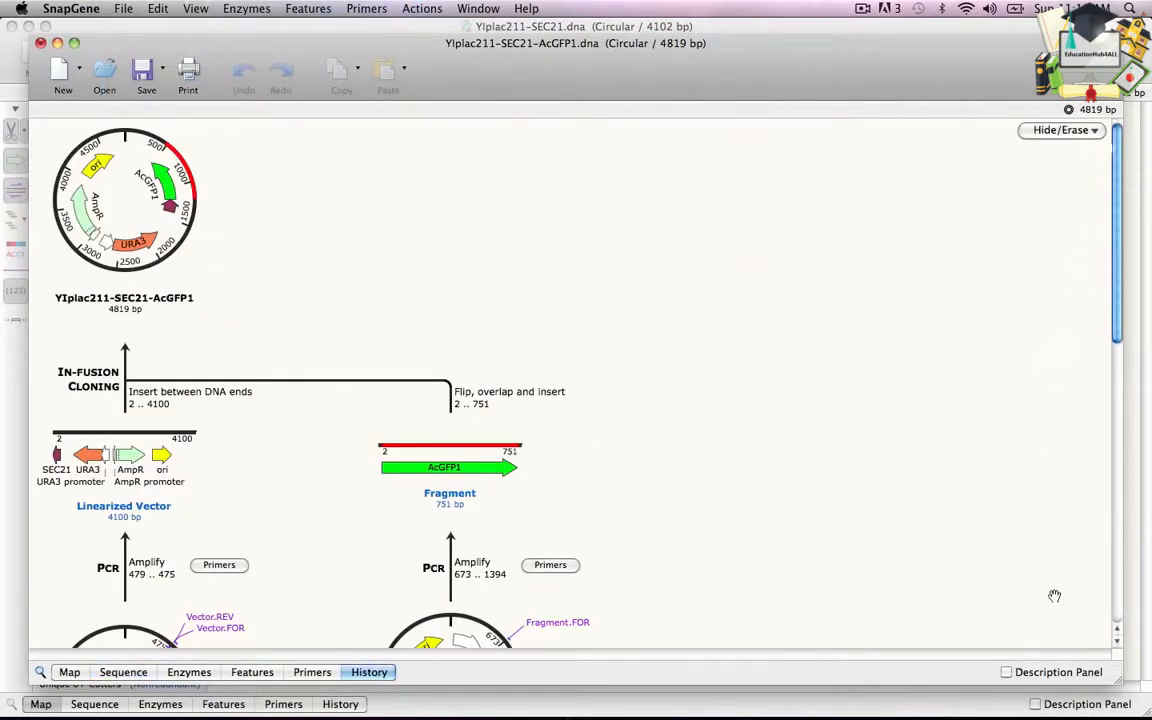
scroll(1110, 640, "down", 5)
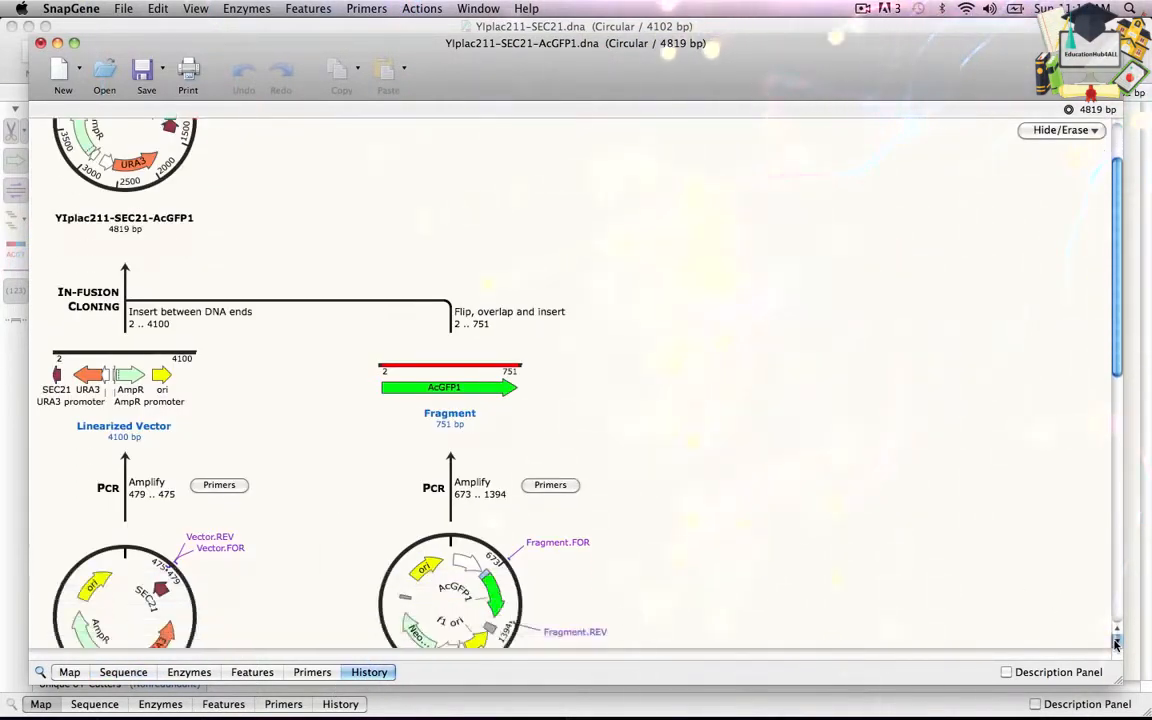
Export all four primers of the new plasmid to the Desktop as the tab-delimited file Primers.txt
left_click(312, 673)
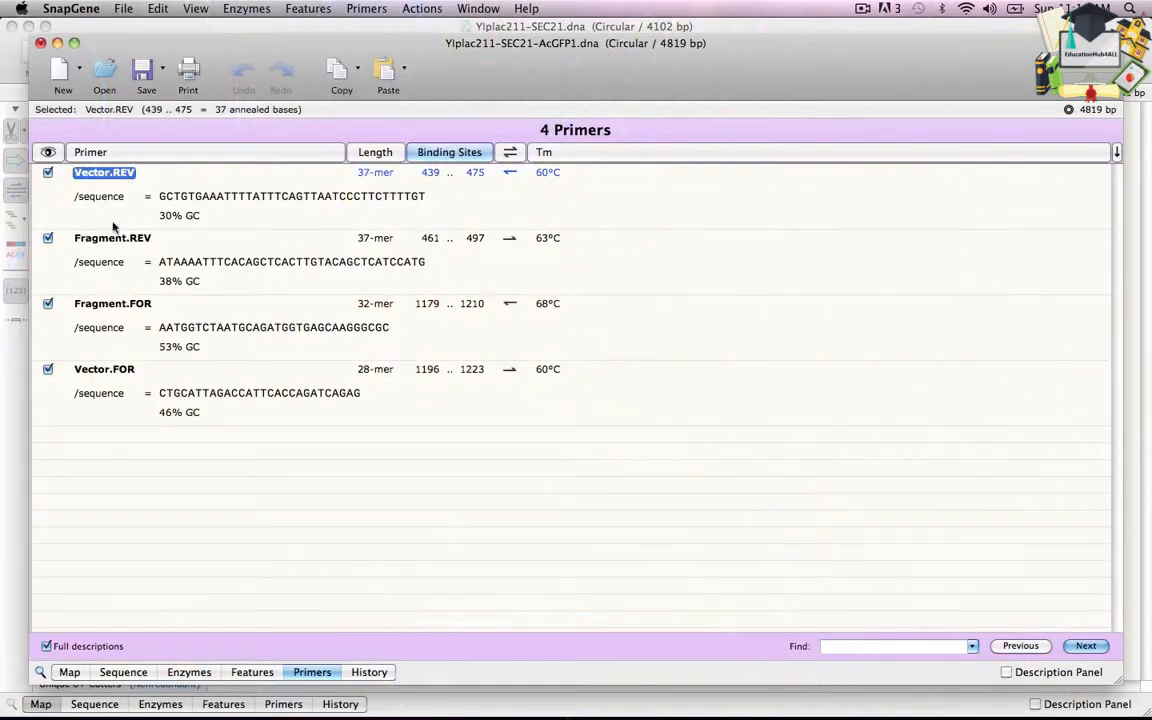
left_click(103, 370, "shift")
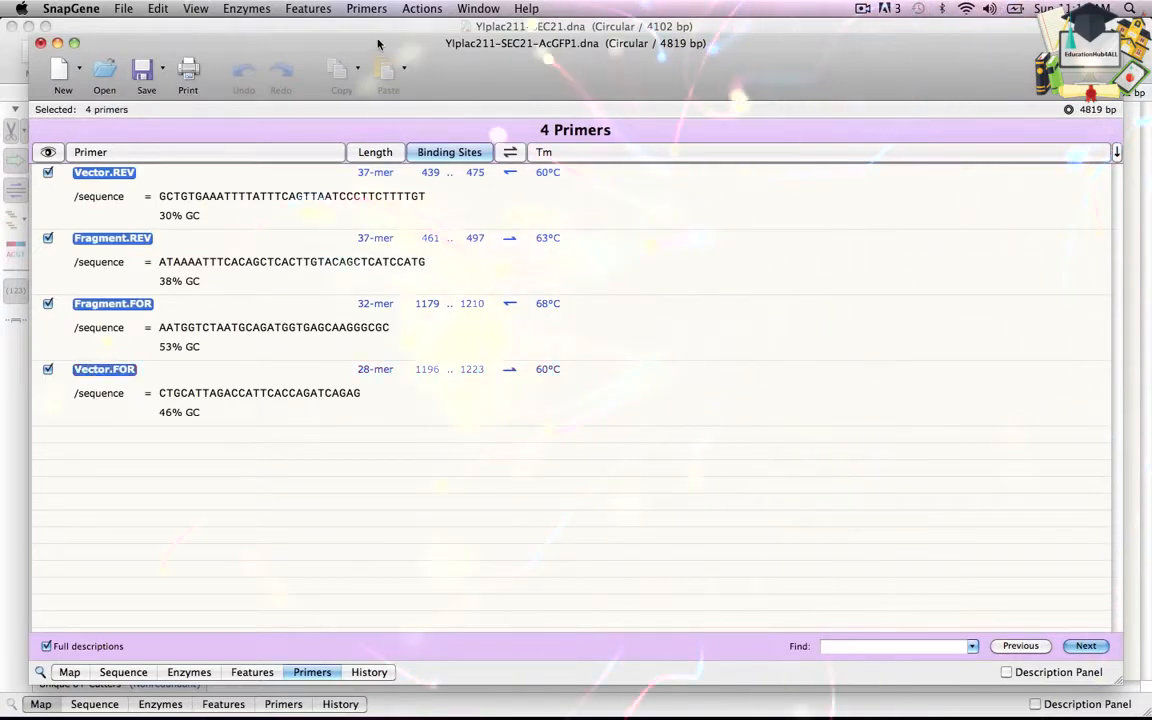
left_click(366, 9)
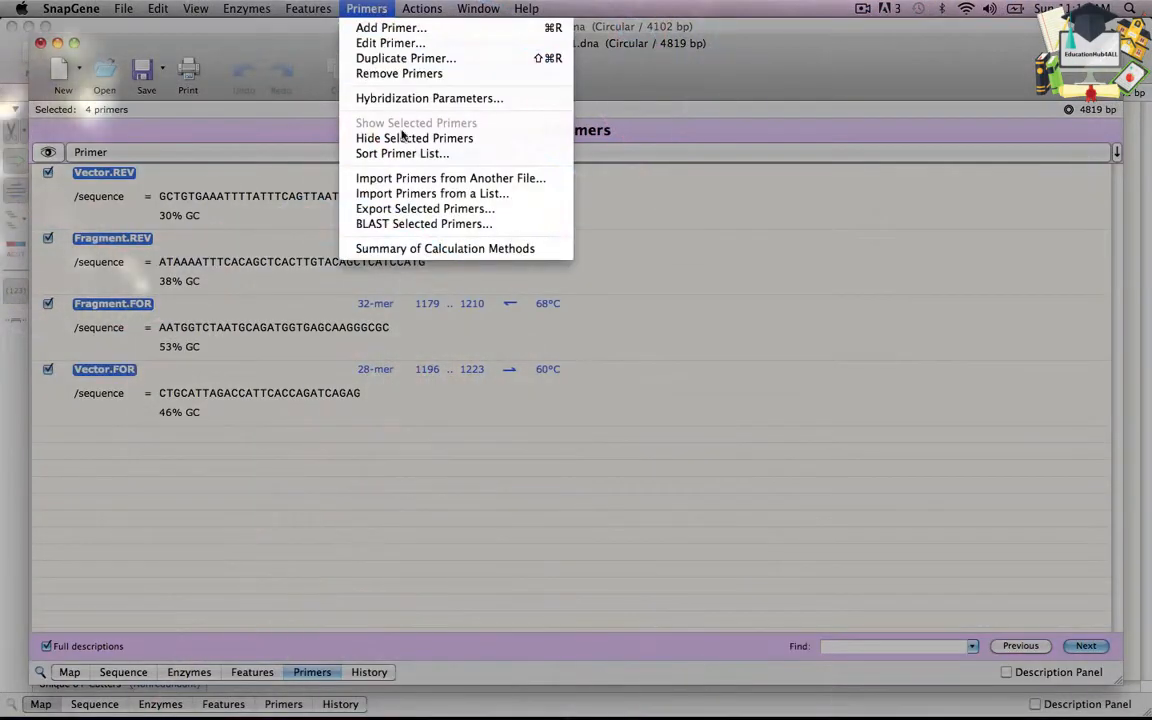
left_click(411, 209)
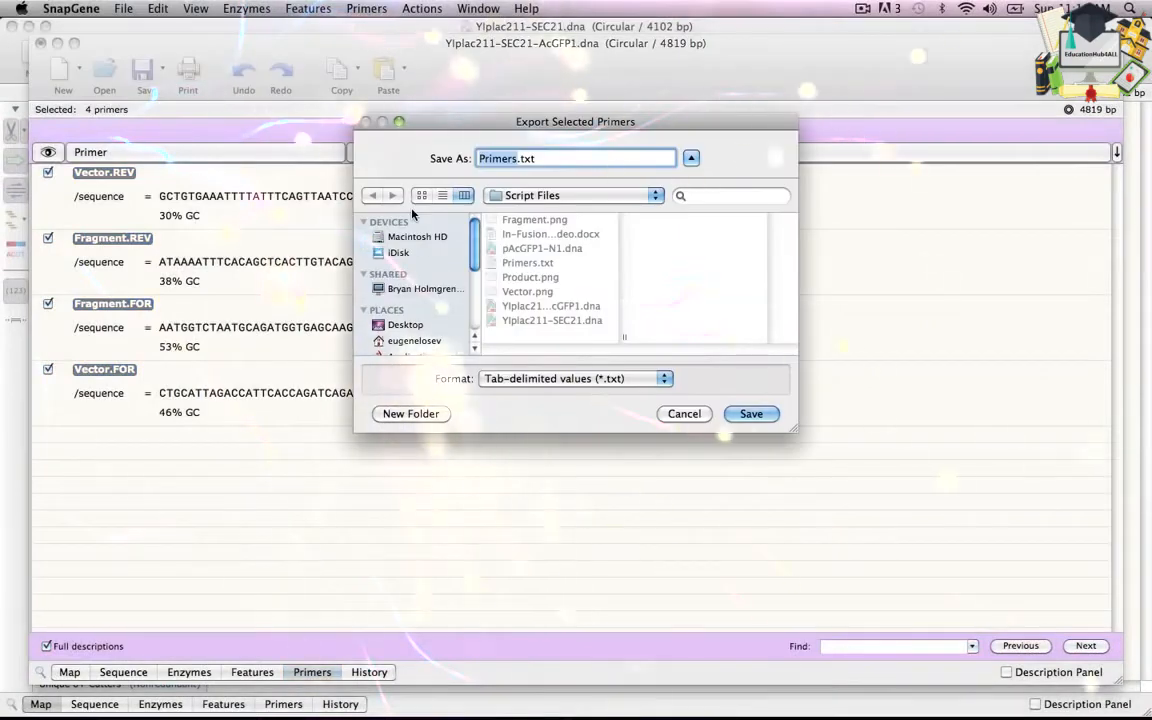
left_click(404, 326)
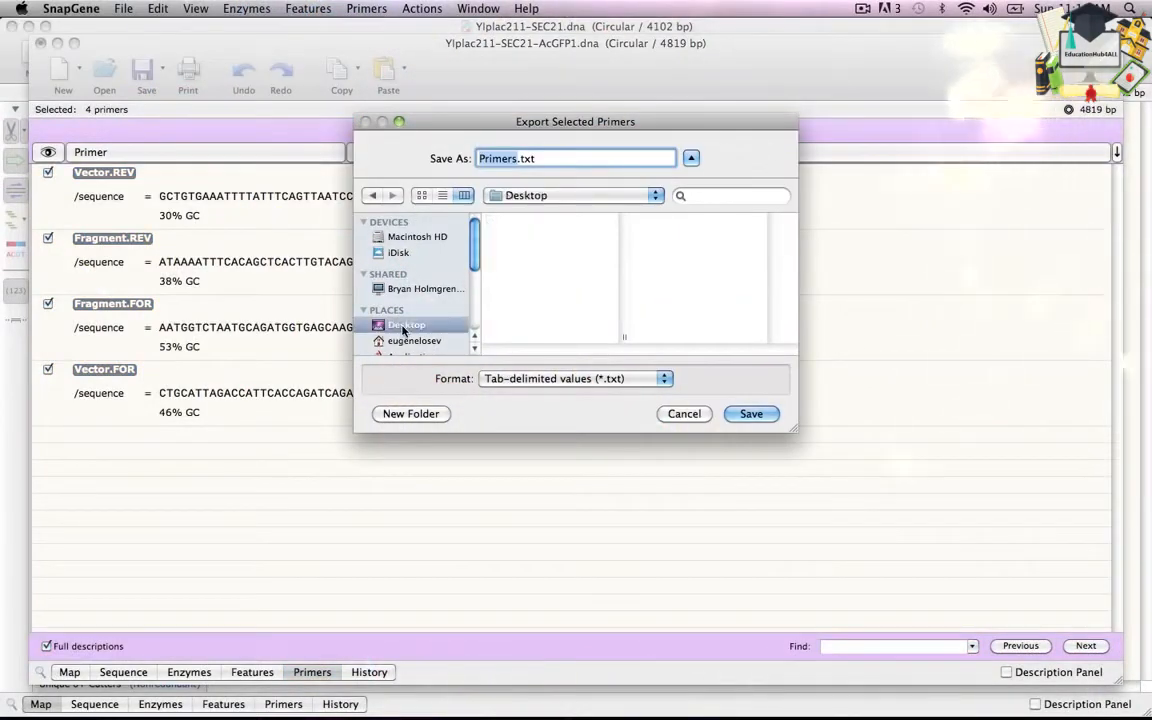
left_click(750, 414)
Minimize both plasmid windows and view the exported Primers.txt in TextEdit
left_click(57, 44)
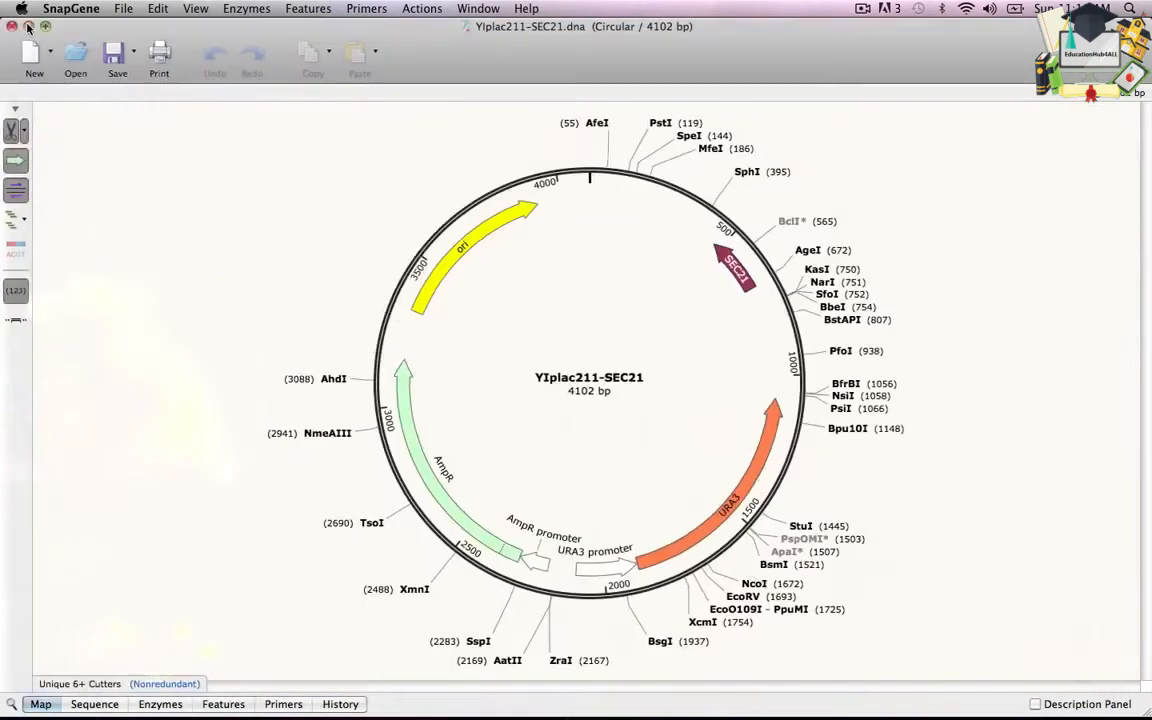
left_click(29, 27)
left_click(29, 27)
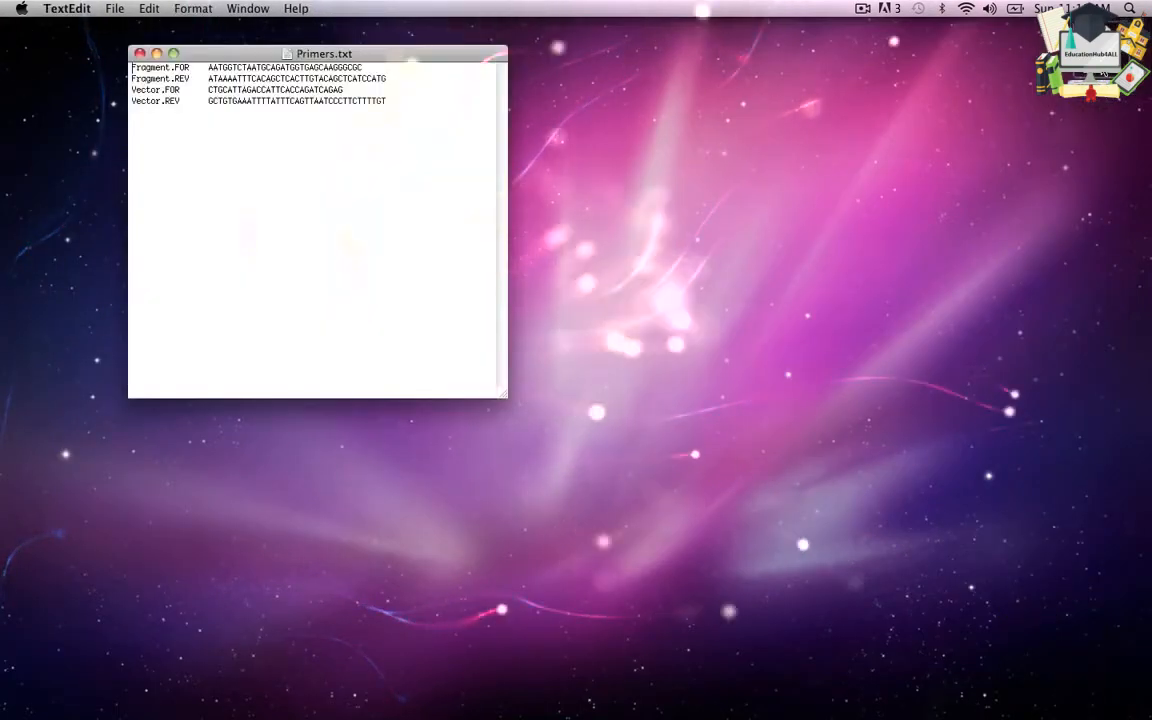